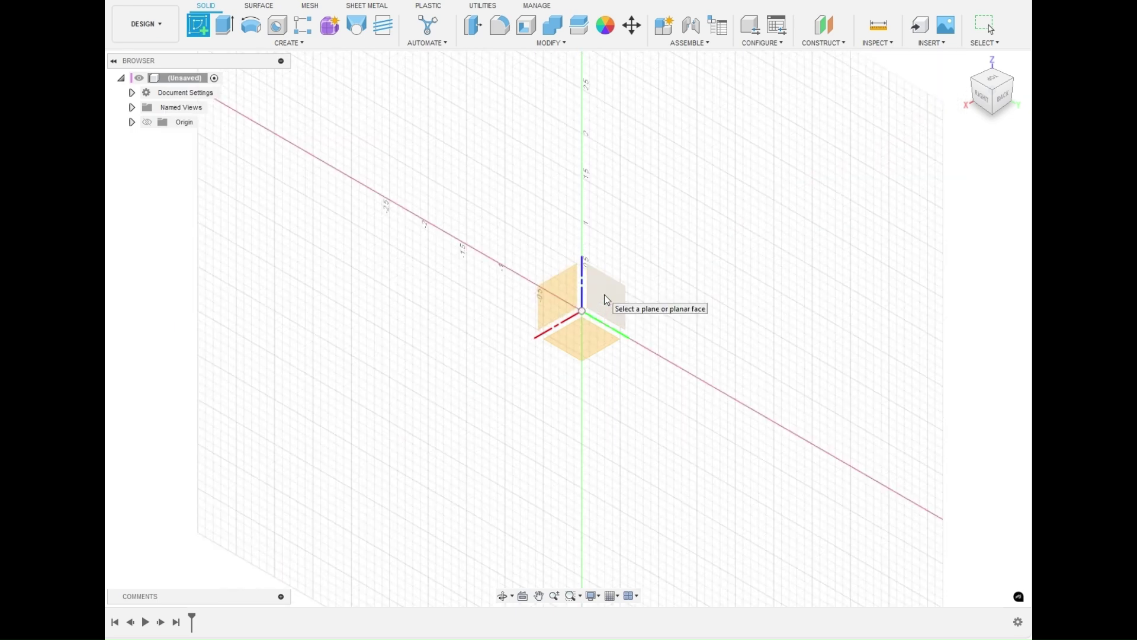
# - Start a sketch on the YZ plane and draw a center diameter circle about 1.1 in across, centred on the origin
pyautogui.click(604, 296)
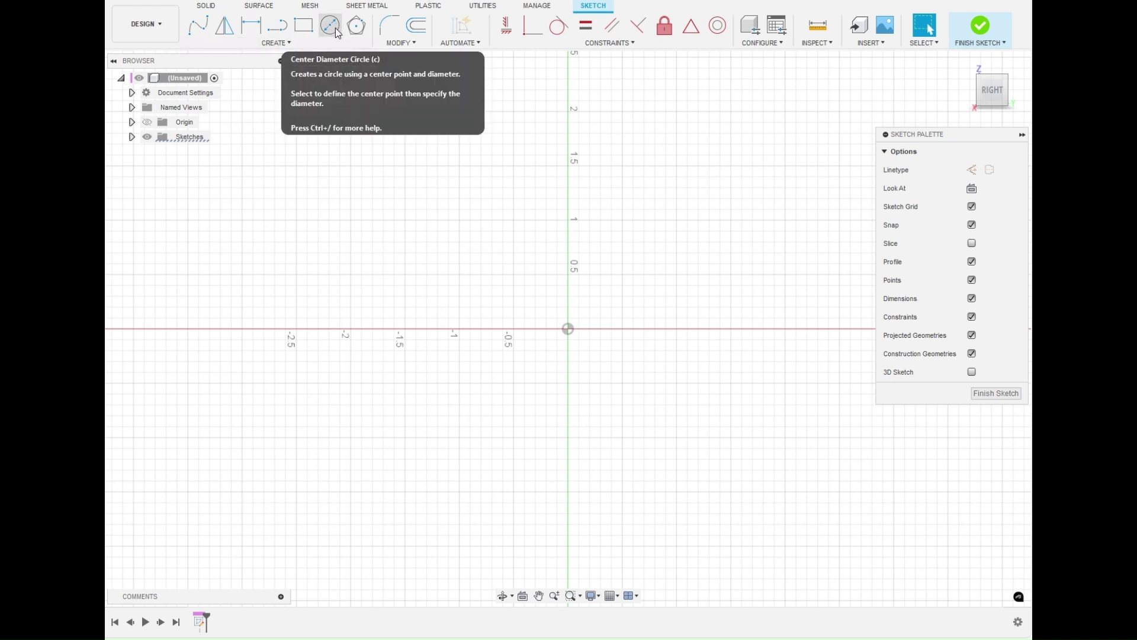
pyautogui.click(318, 44)
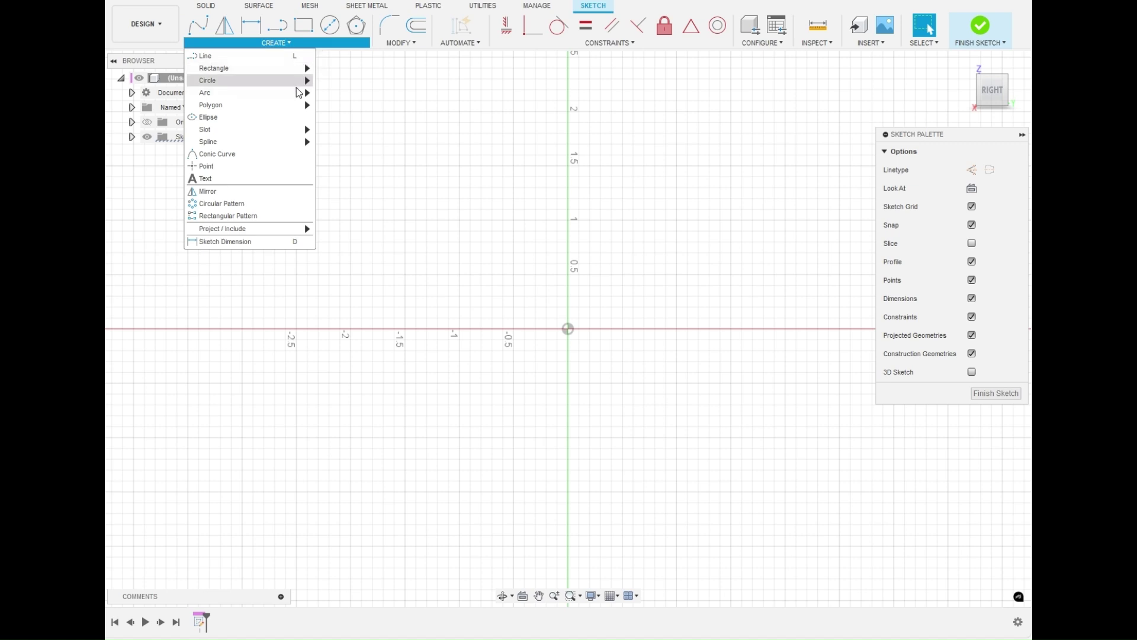
pyautogui.moveTo(297, 86)
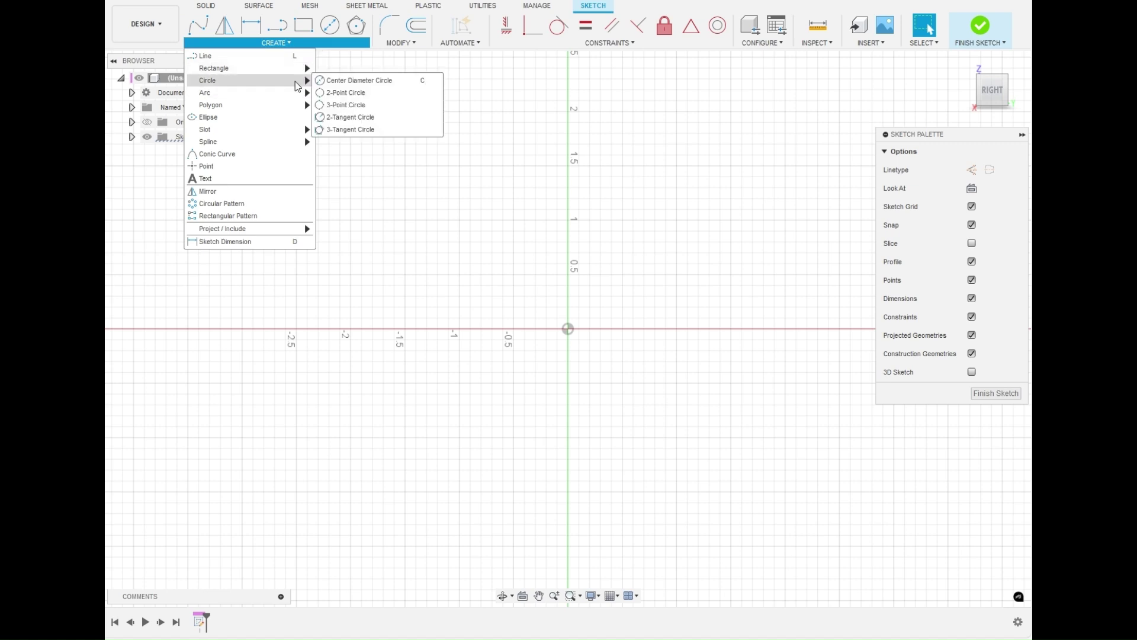
pyautogui.click(408, 85)
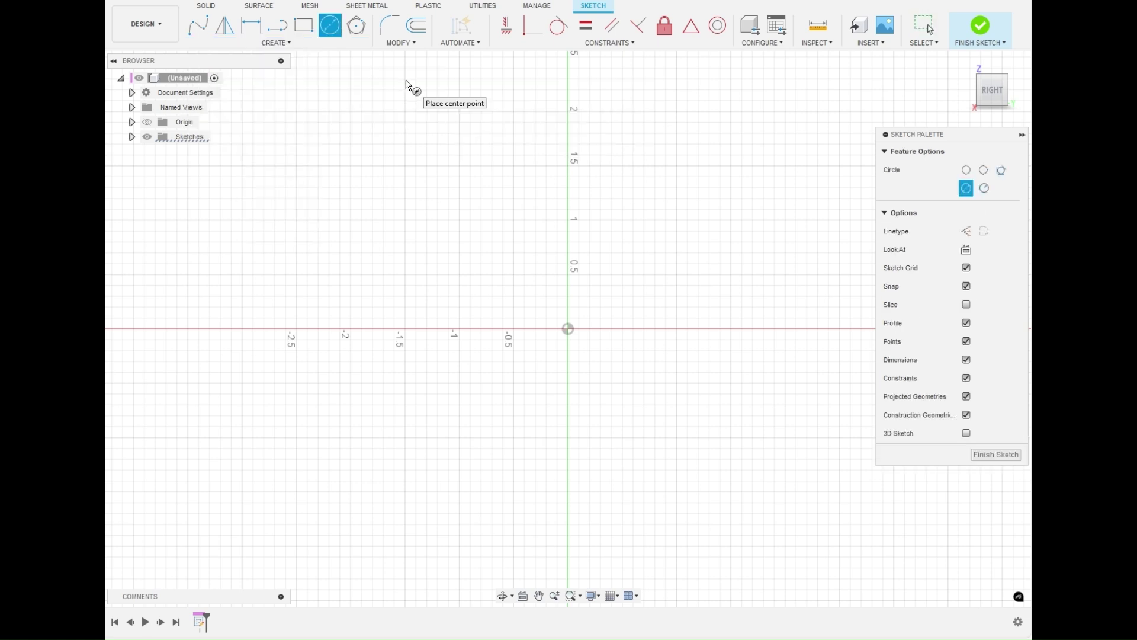
pyautogui.click(568, 330)
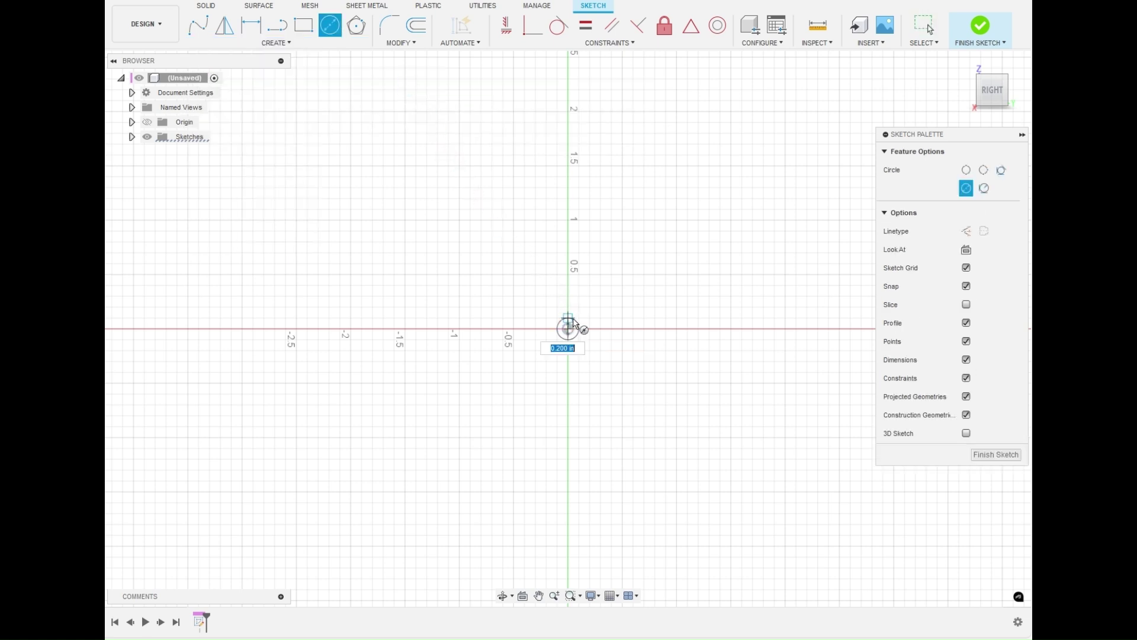
pyautogui.click(605, 286)
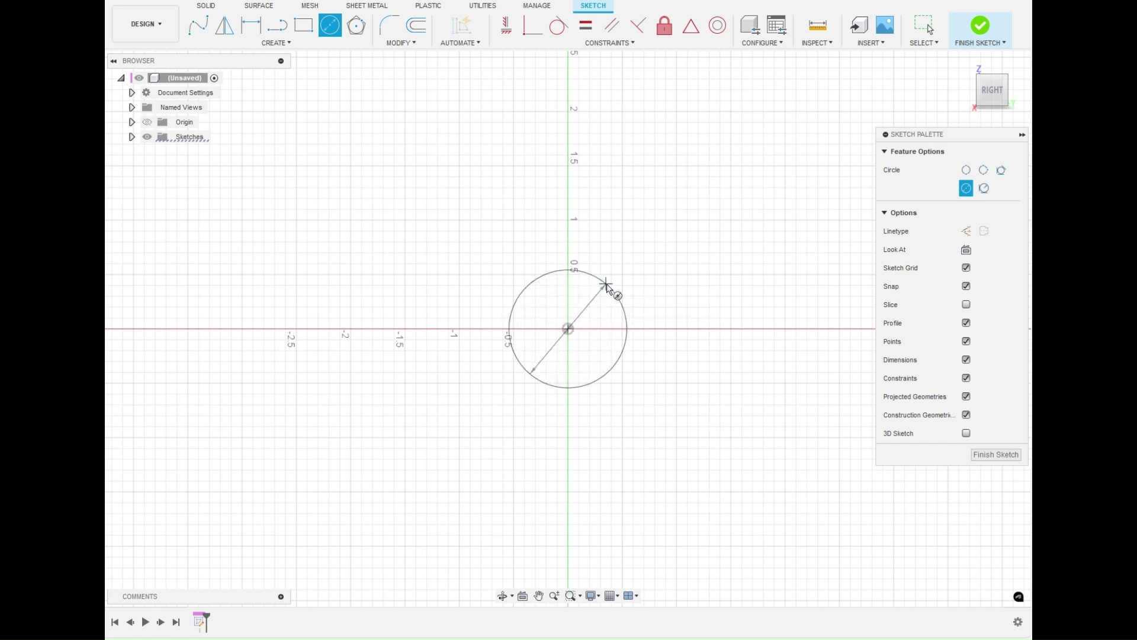
pyautogui.rightClick(650, 268)
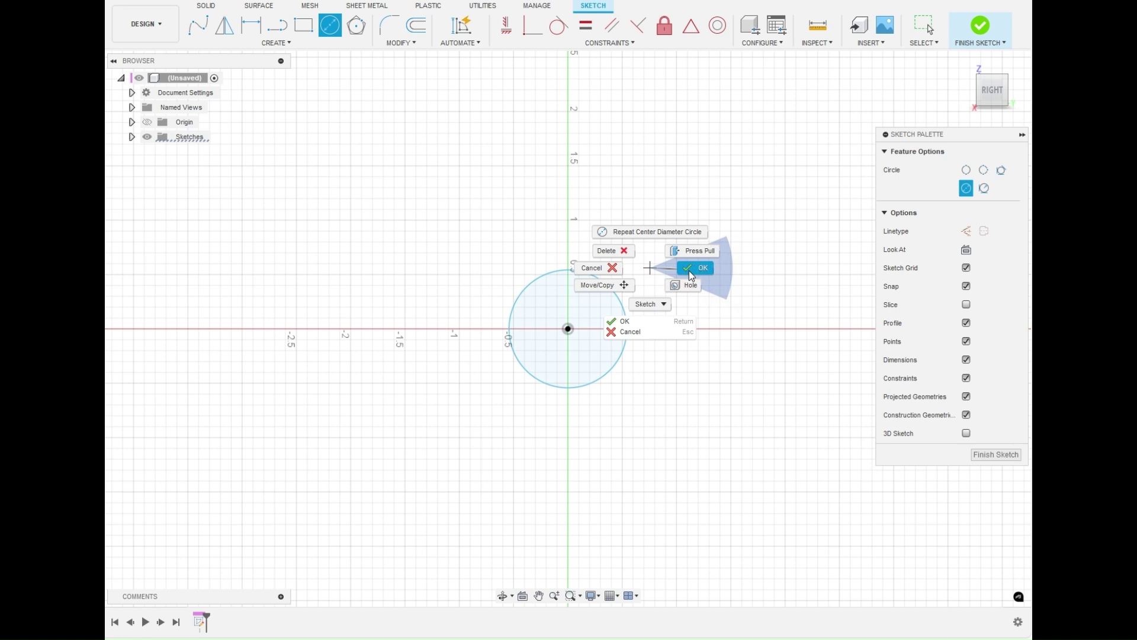
pyautogui.click(691, 276)
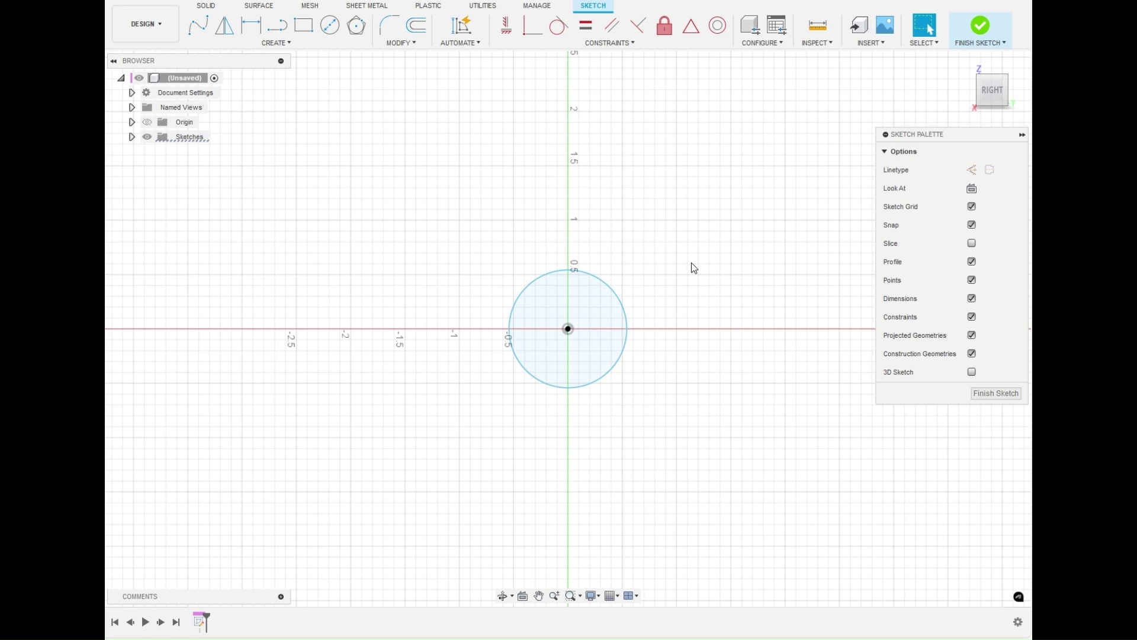
# - Draw a 2-point circle 1.6 in in diameter around the first circle, with both points on the vertical axis, equally far from the origin
pyautogui.click(256, 45)
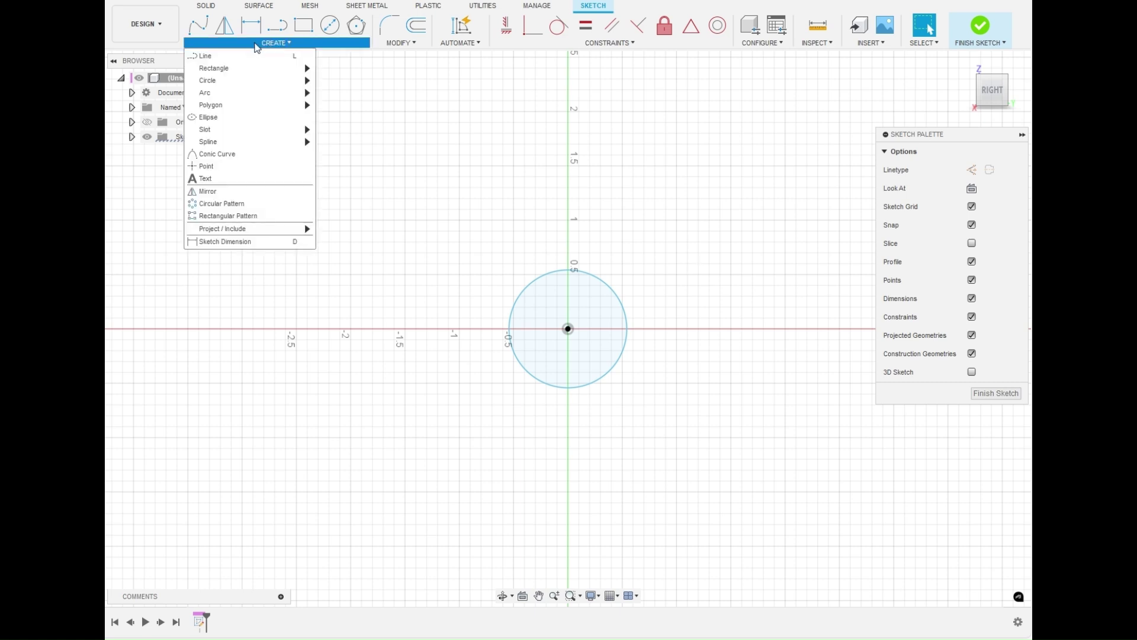
pyautogui.moveTo(263, 82)
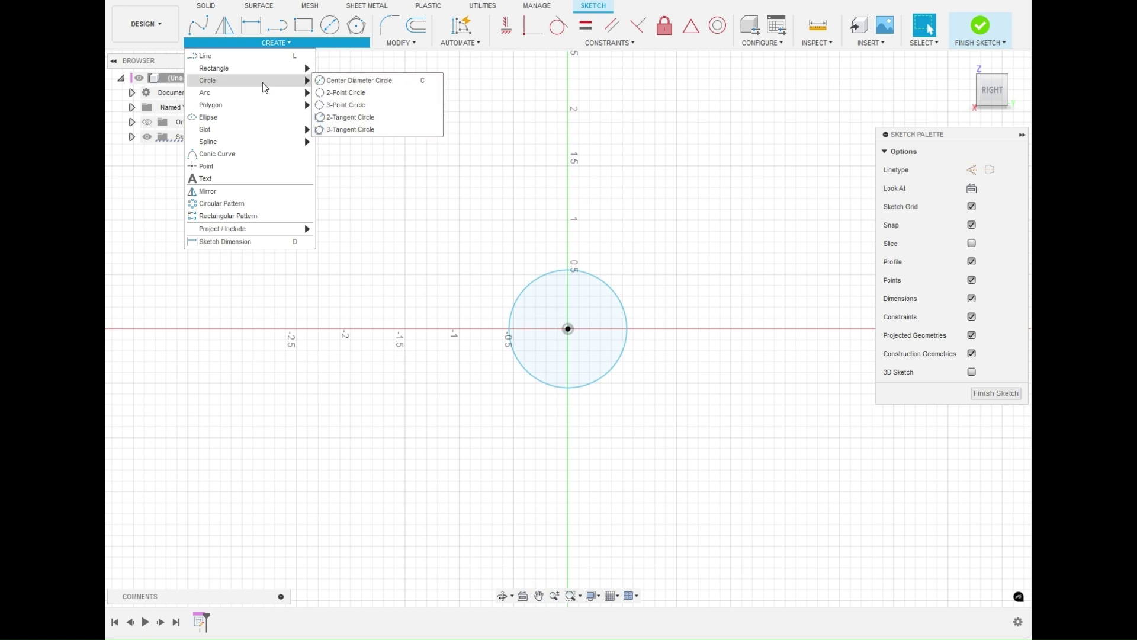
pyautogui.click(395, 93)
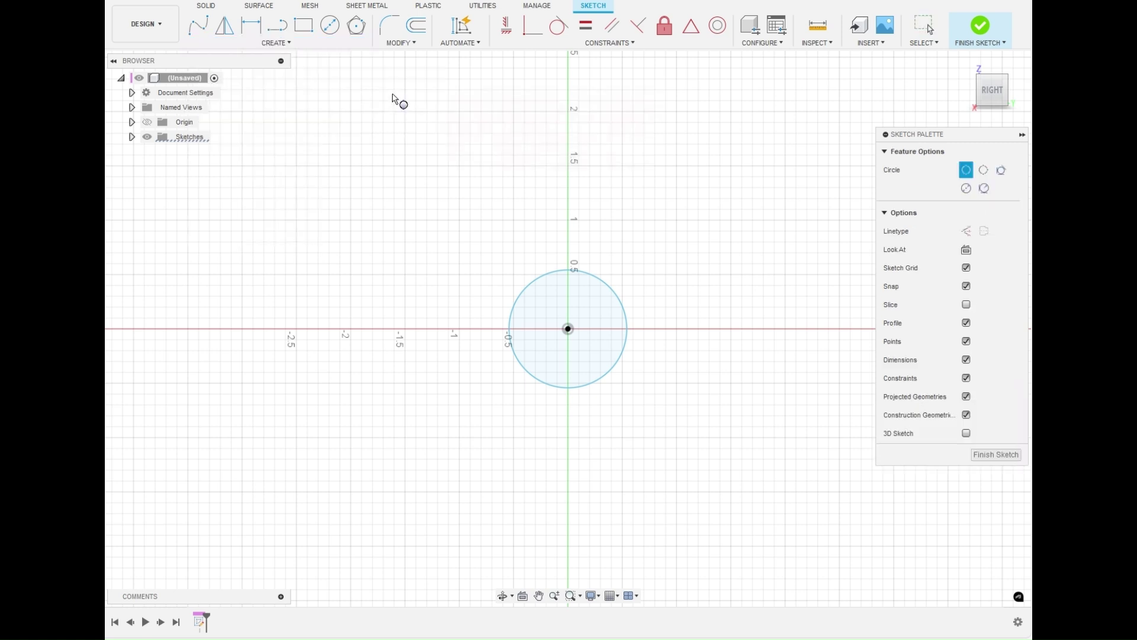
pyautogui.click(567, 242)
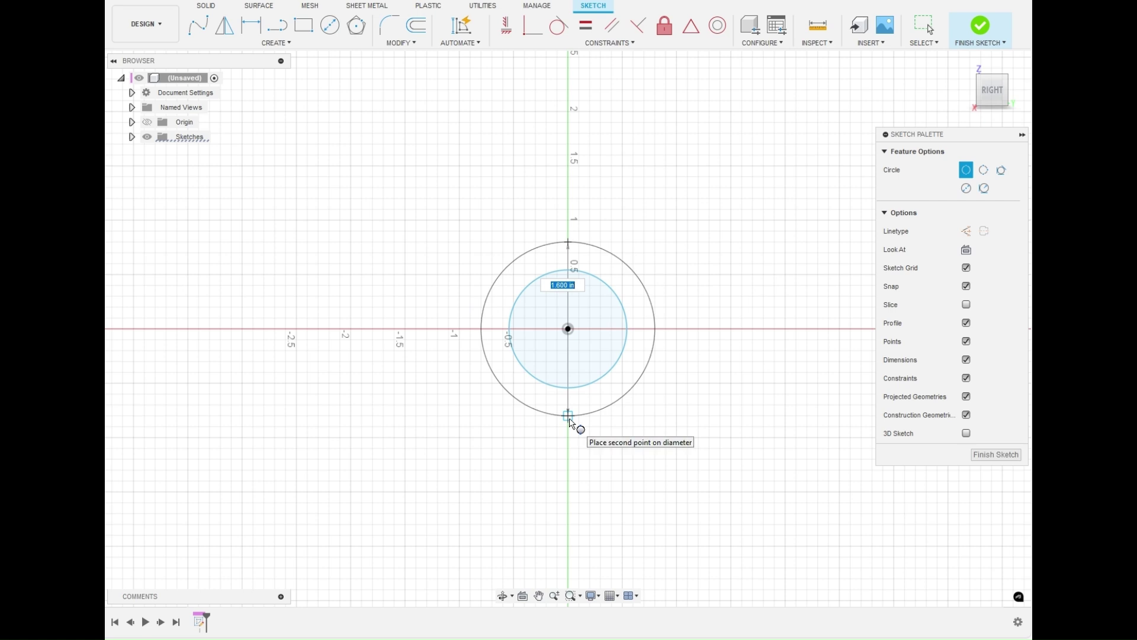
pyautogui.click(570, 420)
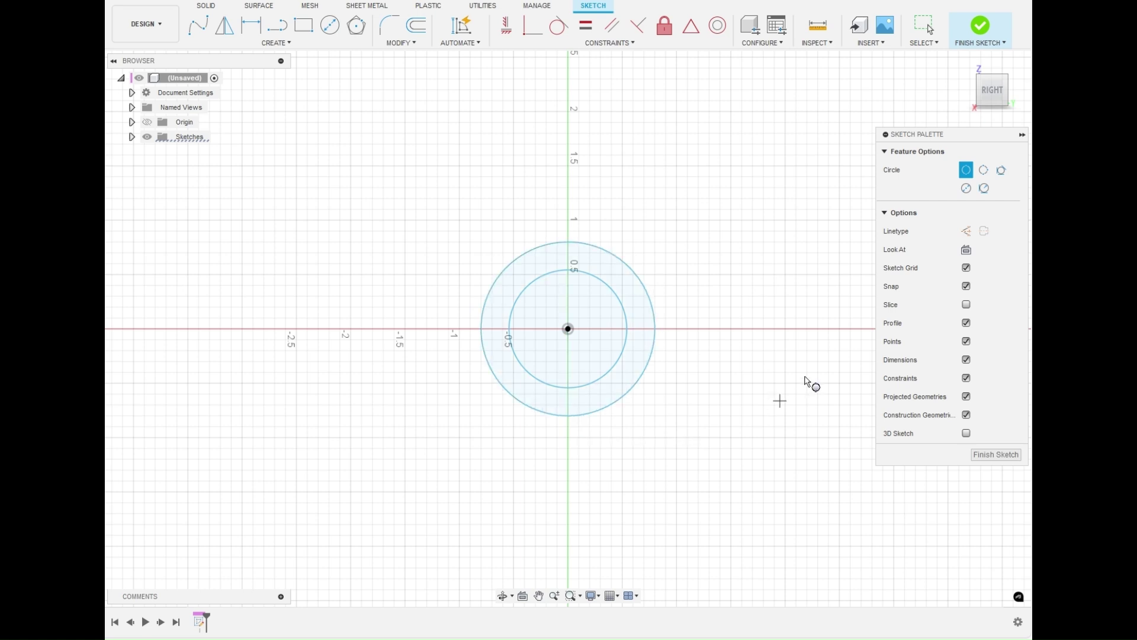
# - Draw a 3-point circle about 2.2 in in diameter around the two existing circles and finish the circle command
pyautogui.click(290, 43)
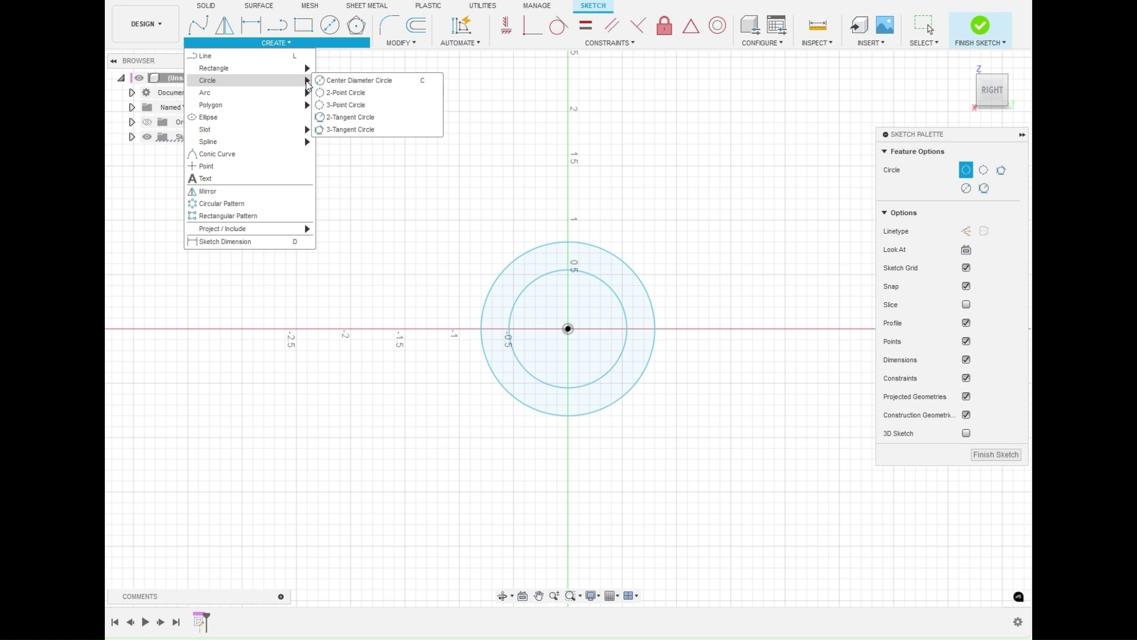
pyautogui.click(384, 105)
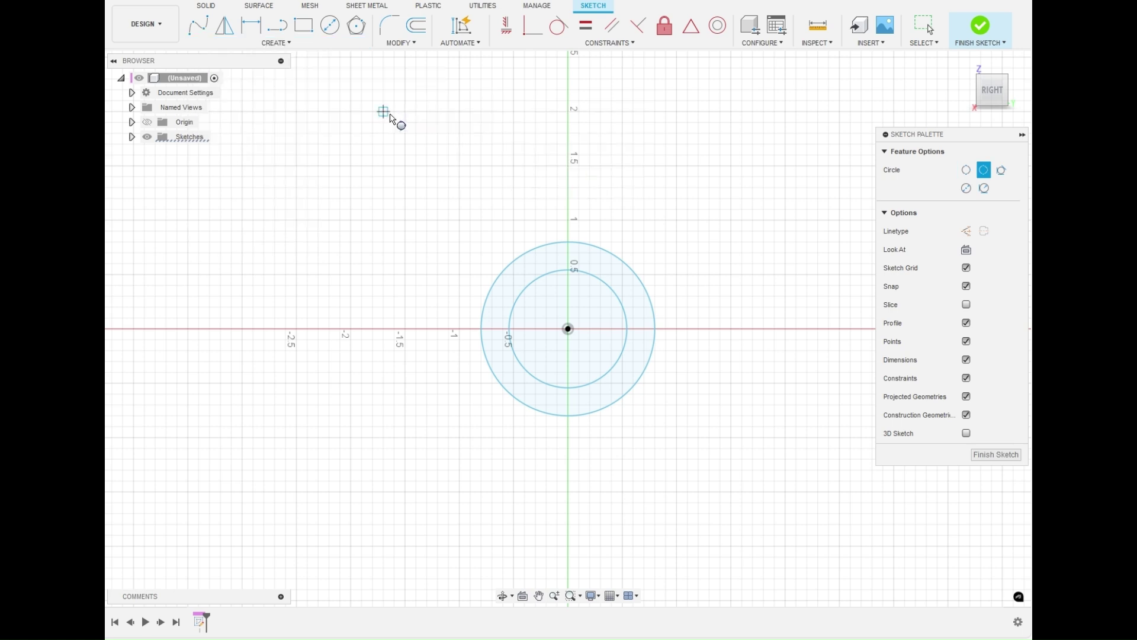
pyautogui.click(273, 44)
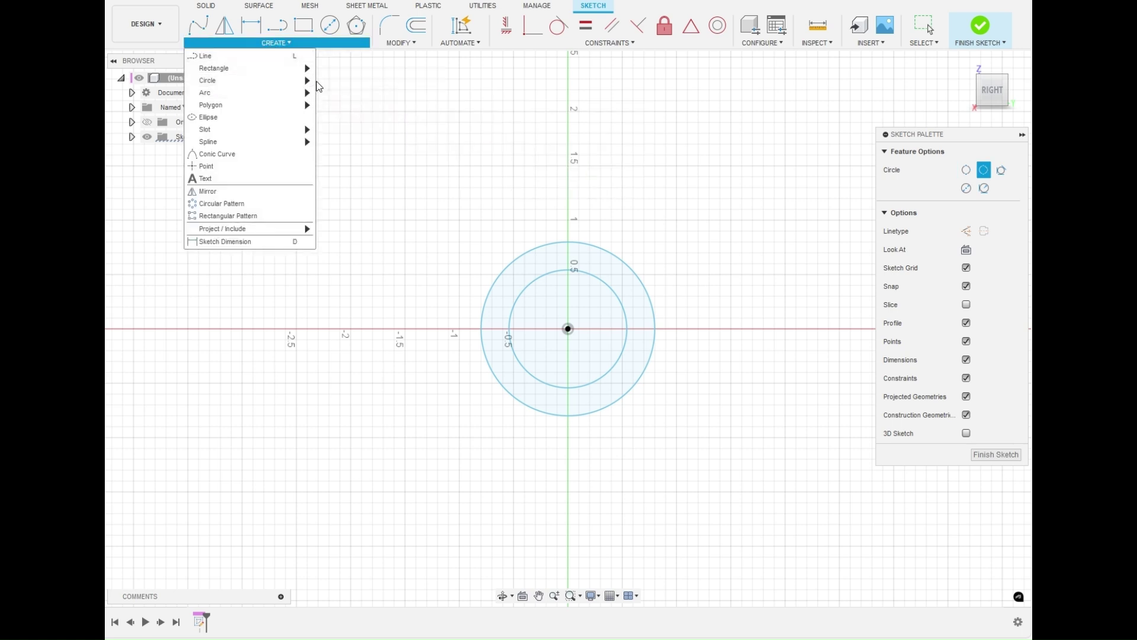
pyautogui.moveTo(315, 83)
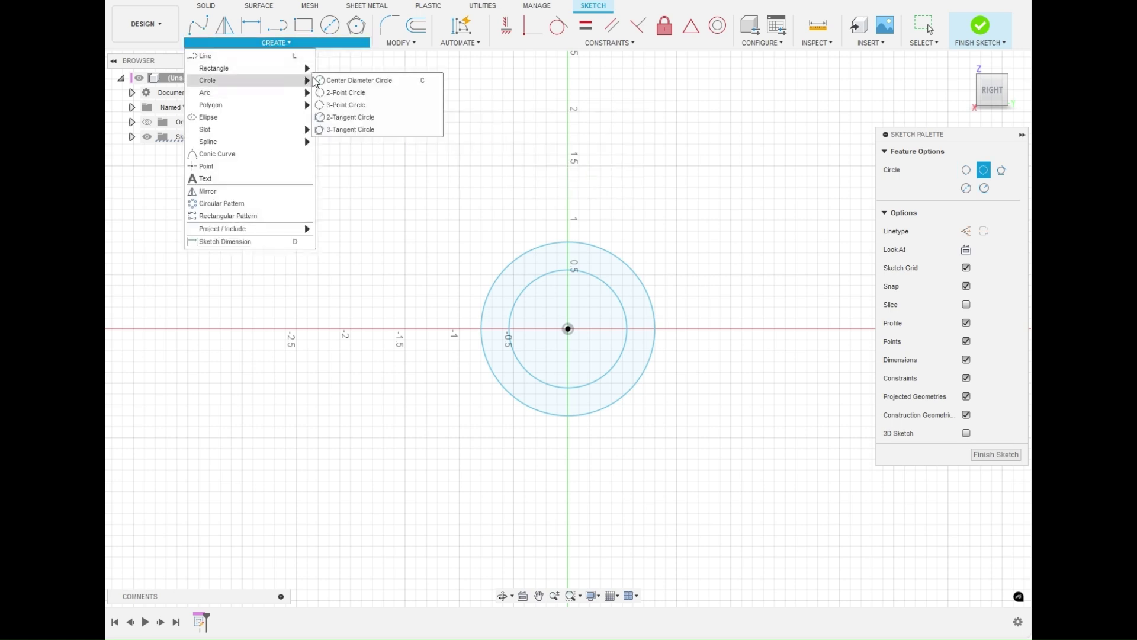
pyautogui.click(403, 105)
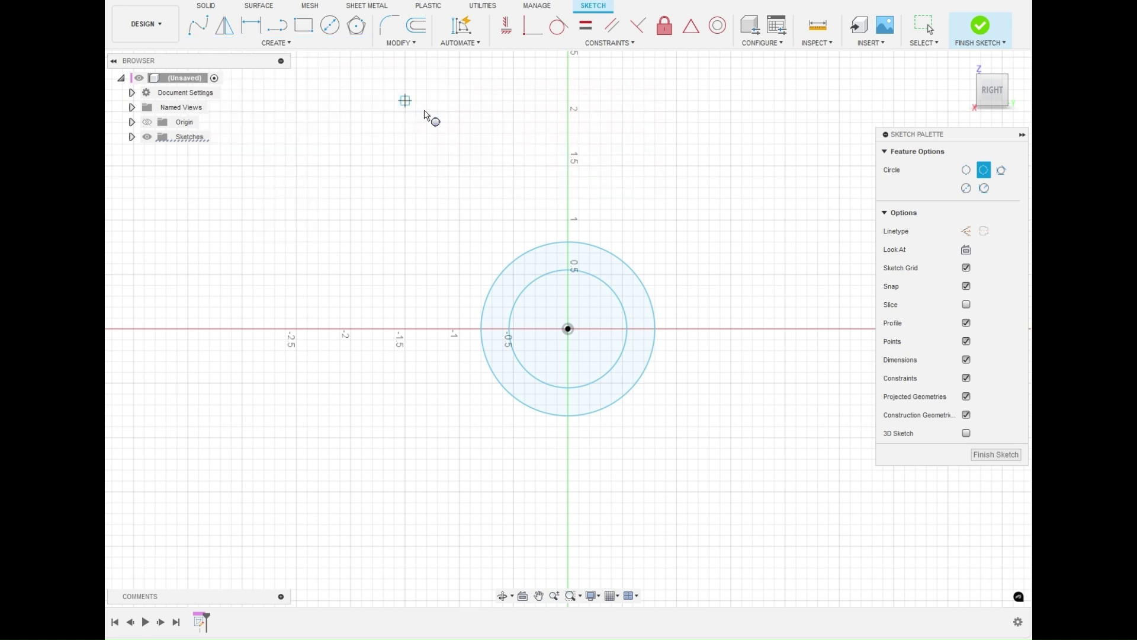
pyautogui.click(568, 208)
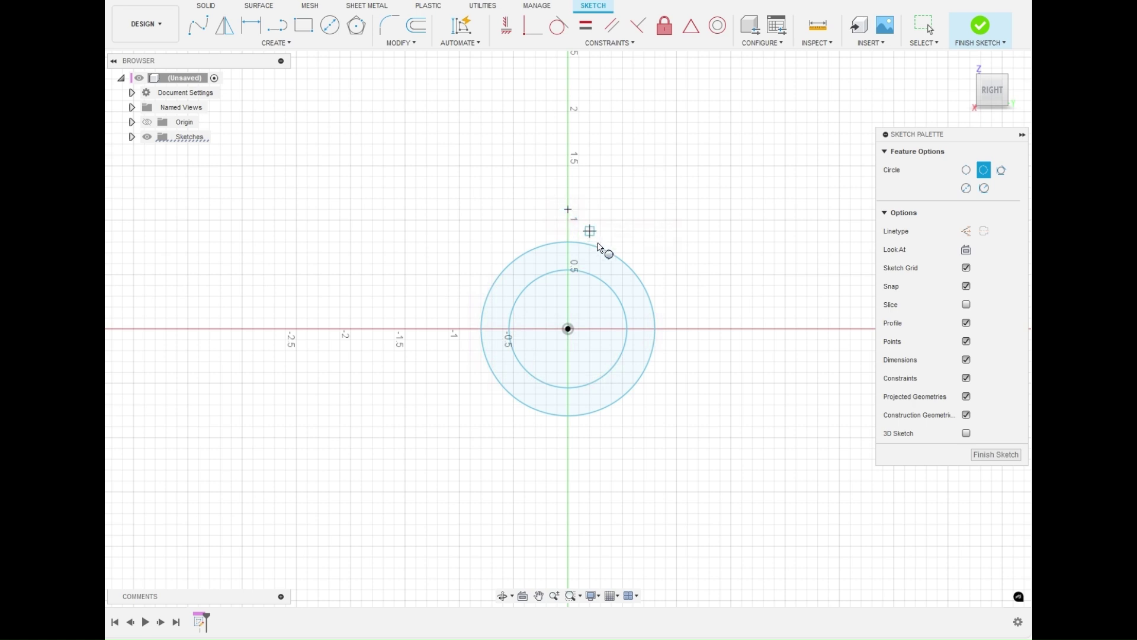
pyautogui.click(687, 329)
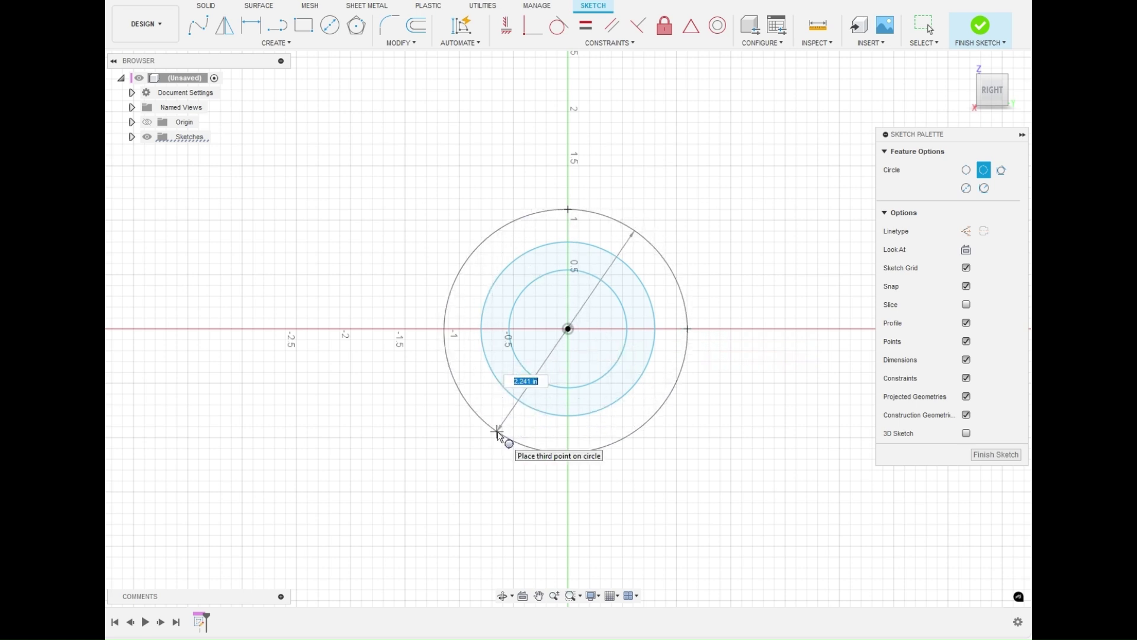
pyautogui.click(498, 432)
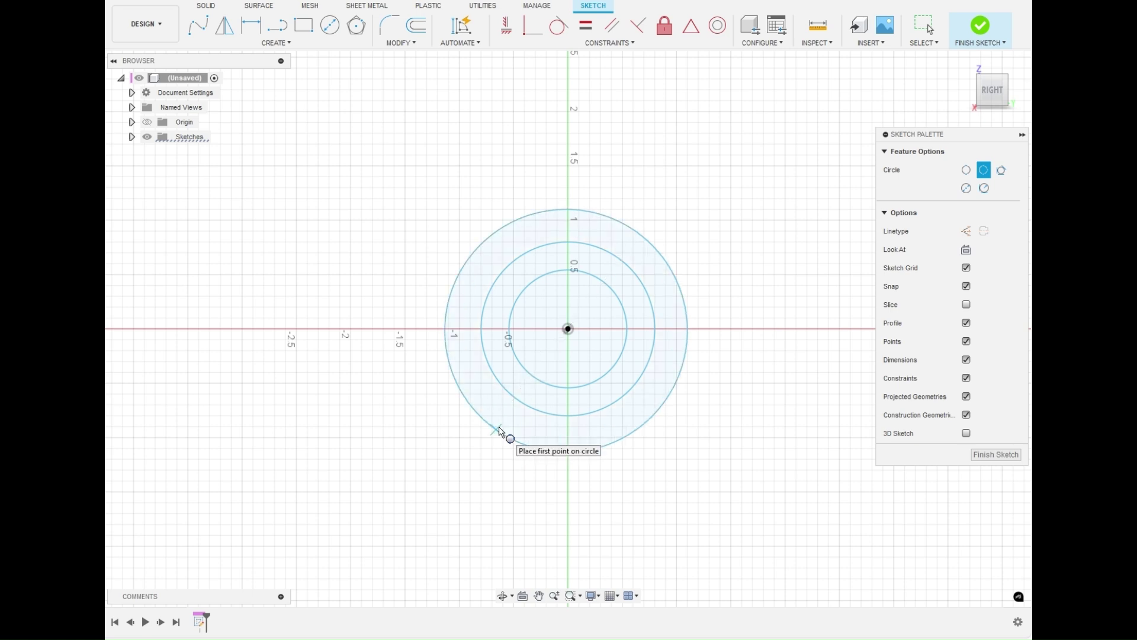
pyautogui.rightClick(655, 187)
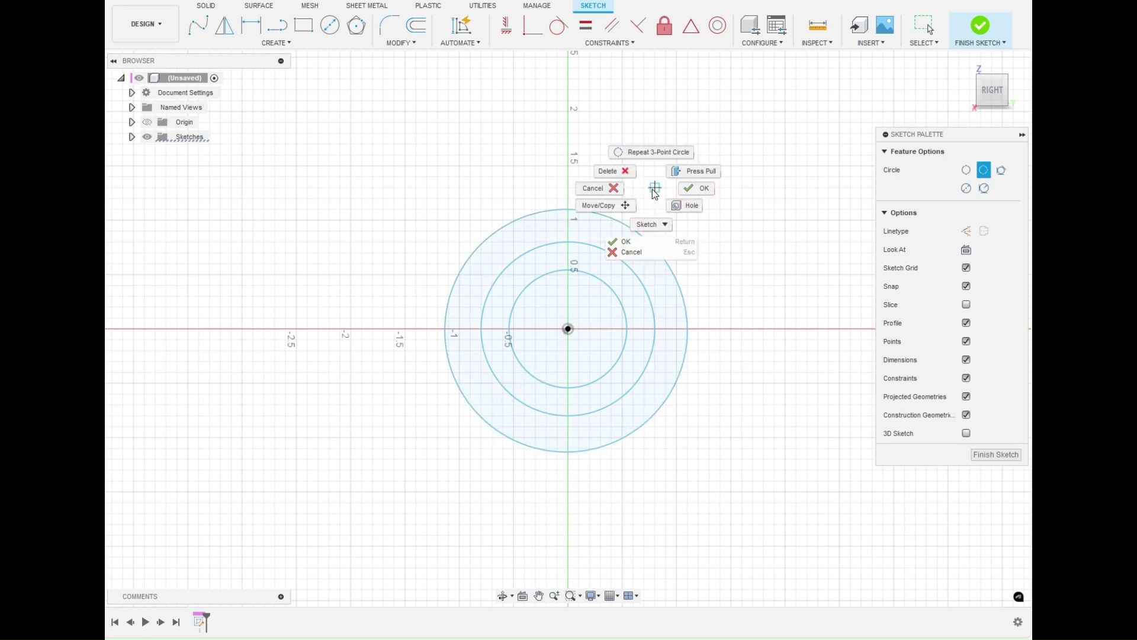
pyautogui.click(691, 189)
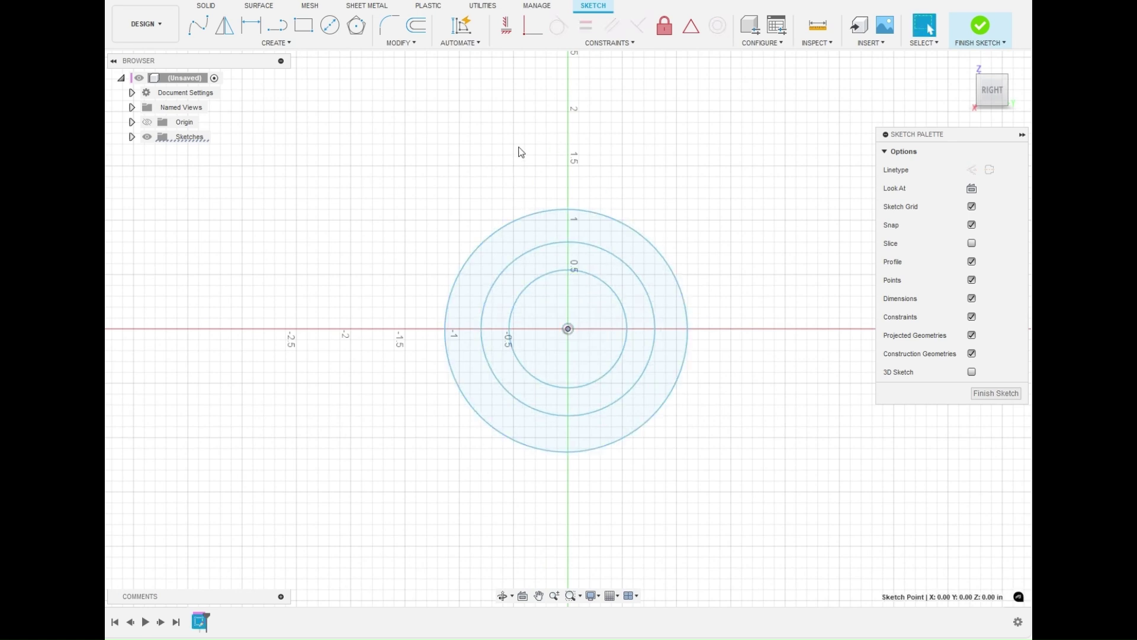
# - Draw three connected lines around the circles' lower left: a vertical about 1.5 in, a diagonal about 2.5 in and a horizontal about 2.7 in long
pyautogui.click(278, 27)
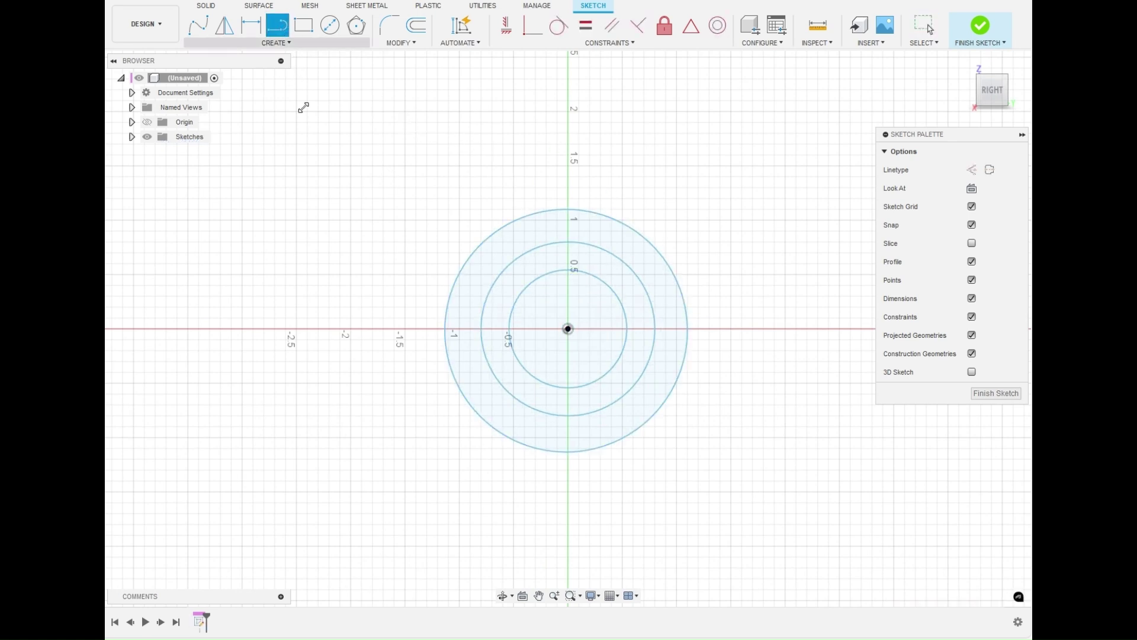
pyautogui.click(328, 187)
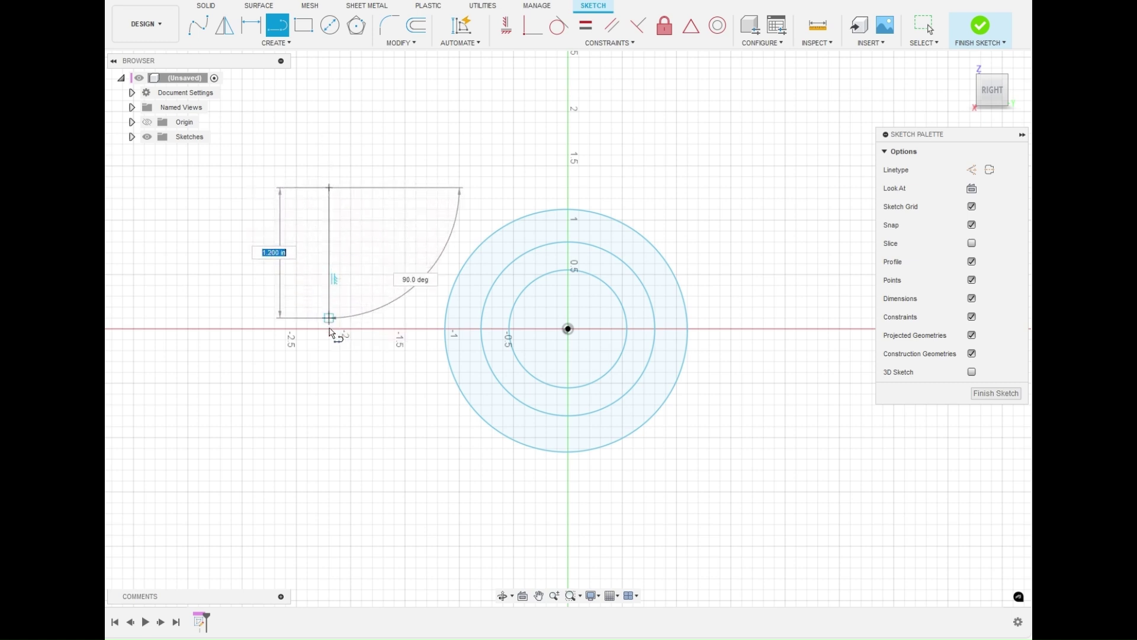
pyautogui.click(333, 356)
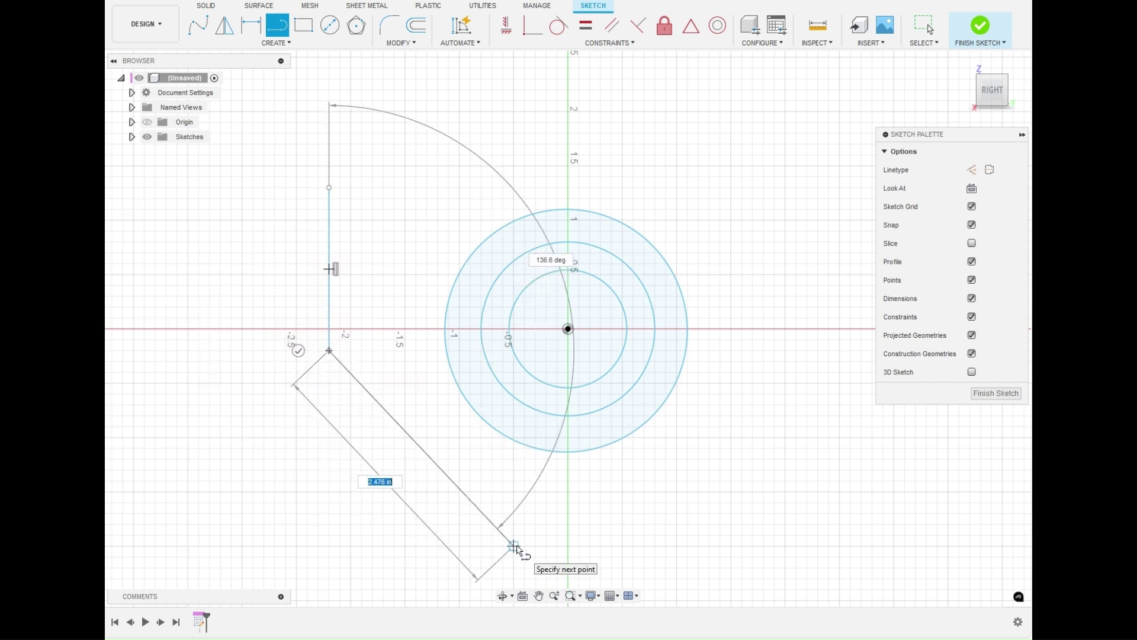
pyautogui.click(514, 546)
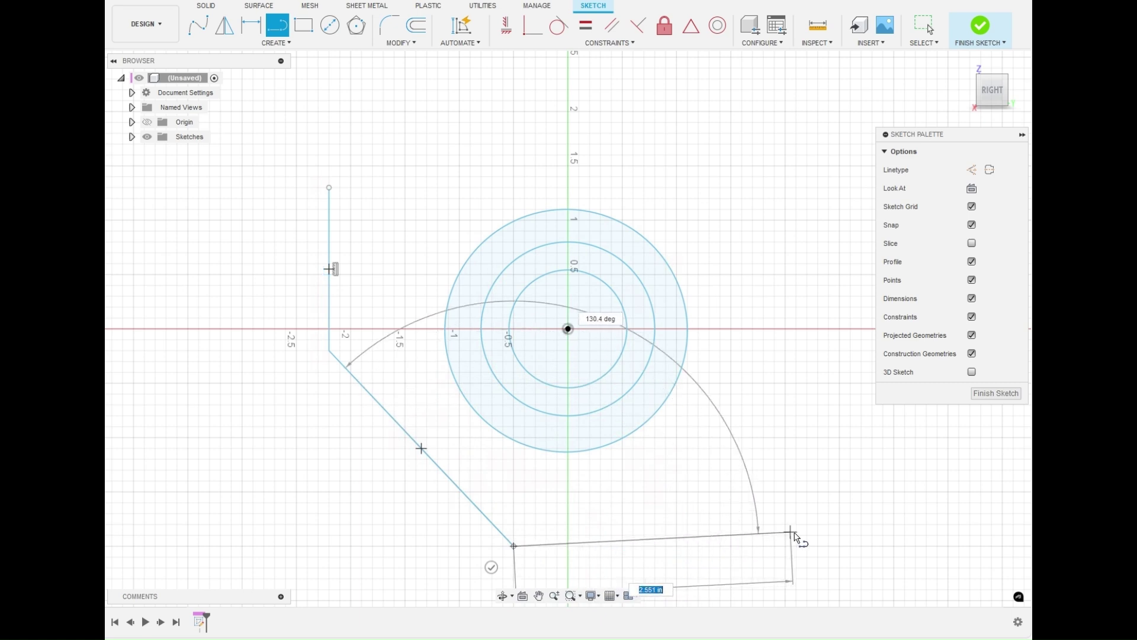
pyautogui.click(805, 549)
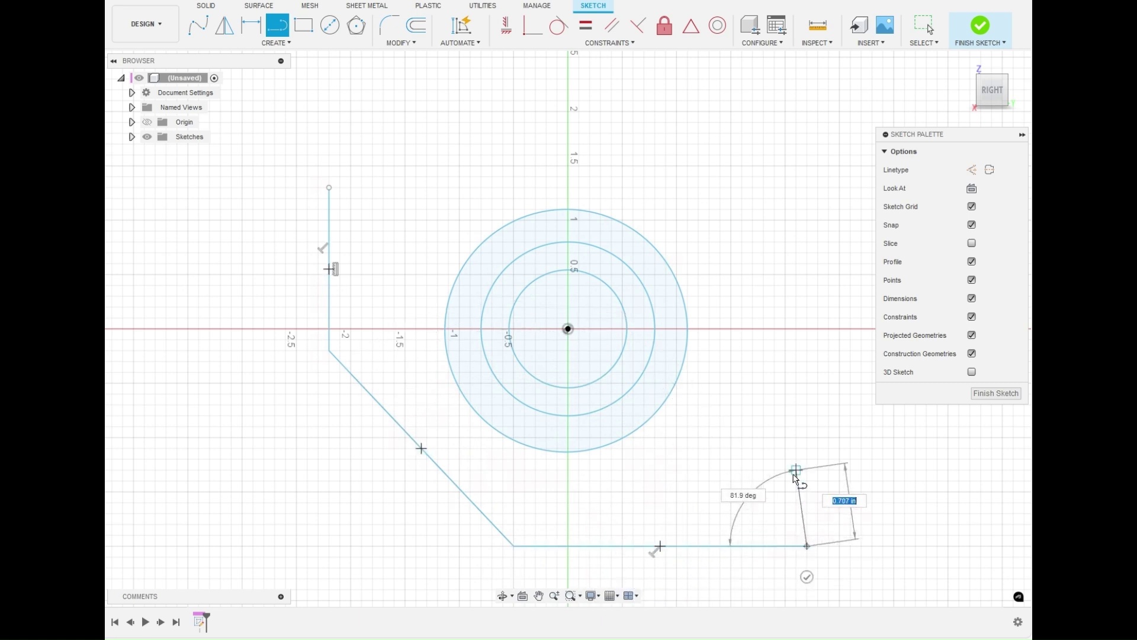
pyautogui.rightClick(795, 471)
pyautogui.click(830, 473)
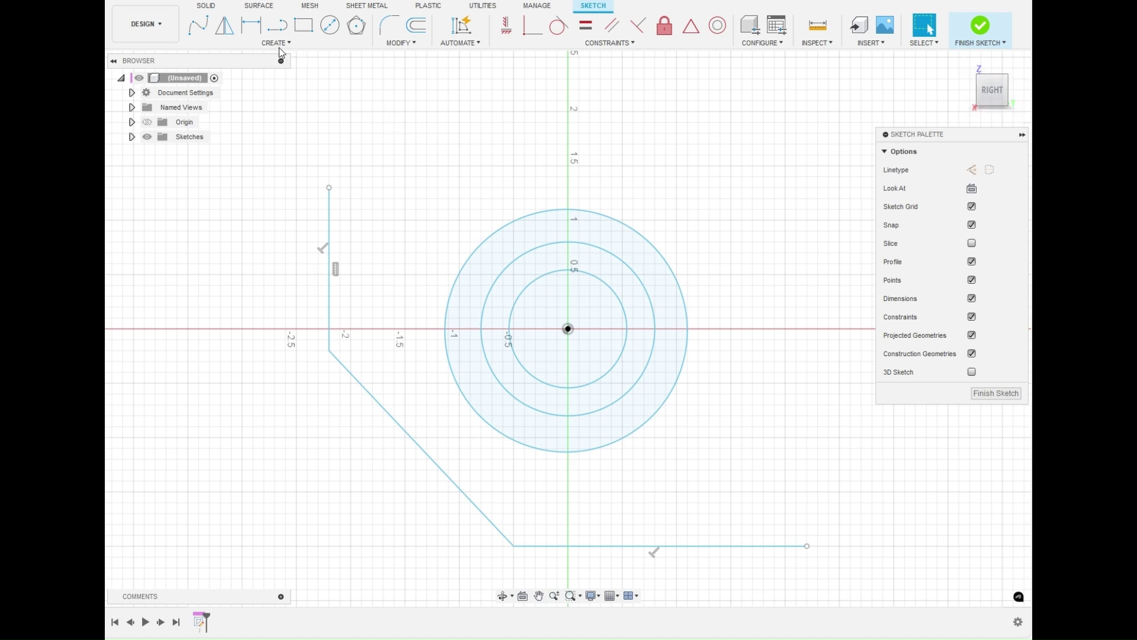
# - Draw a 2-tangent circle with a radius of about 2.6 in, tangent to the horizontal and vertical lines
pyautogui.click(333, 28)
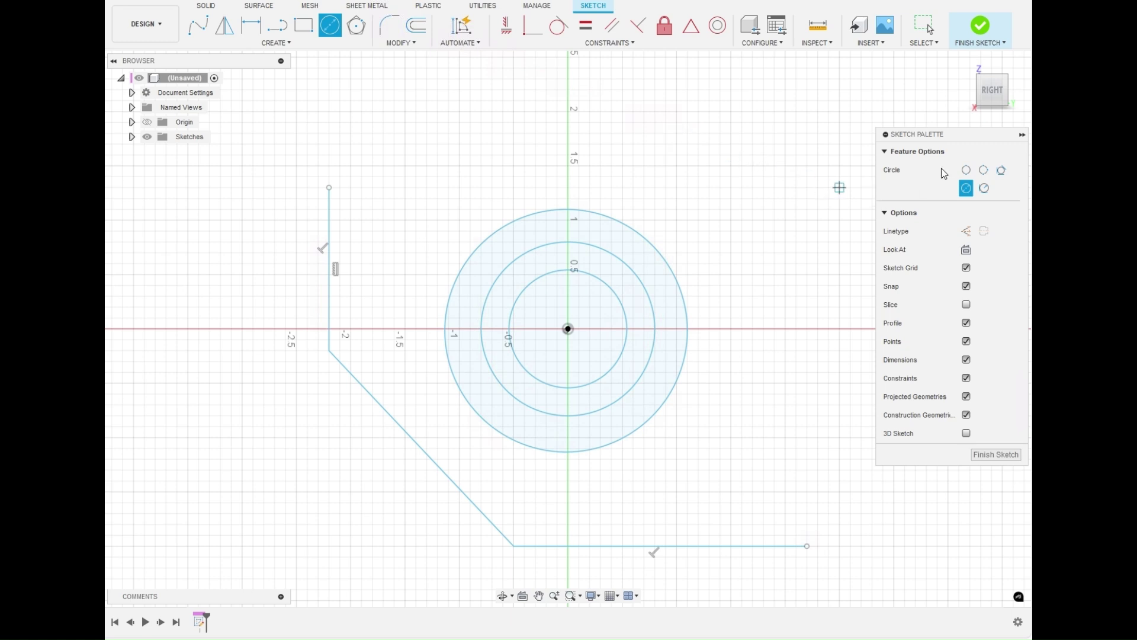
pyautogui.click(984, 188)
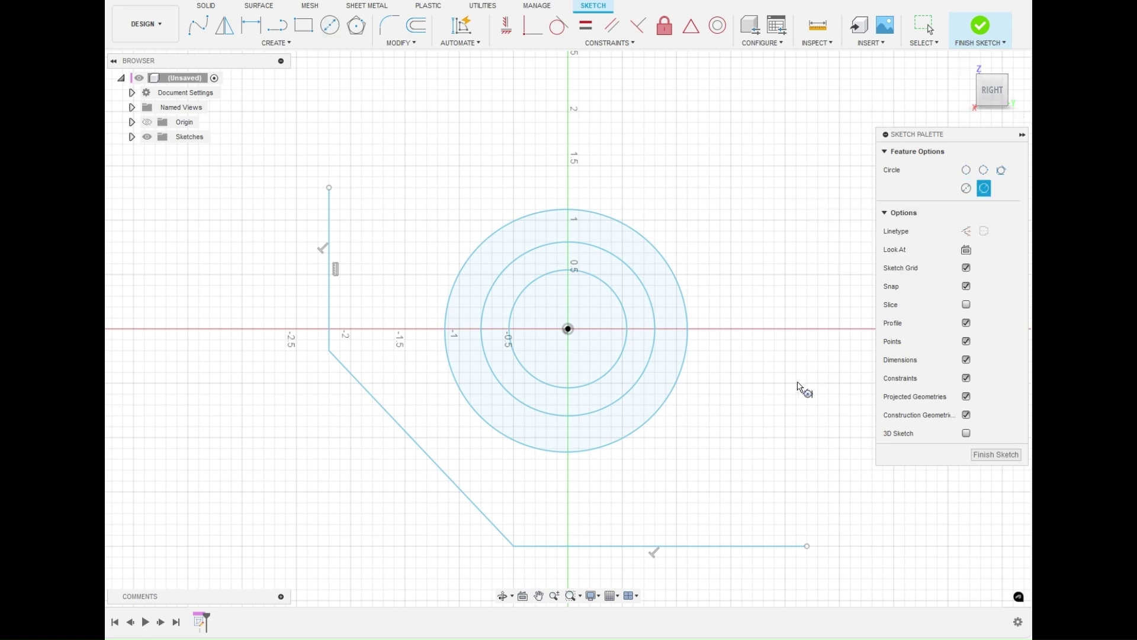
pyautogui.click(667, 548)
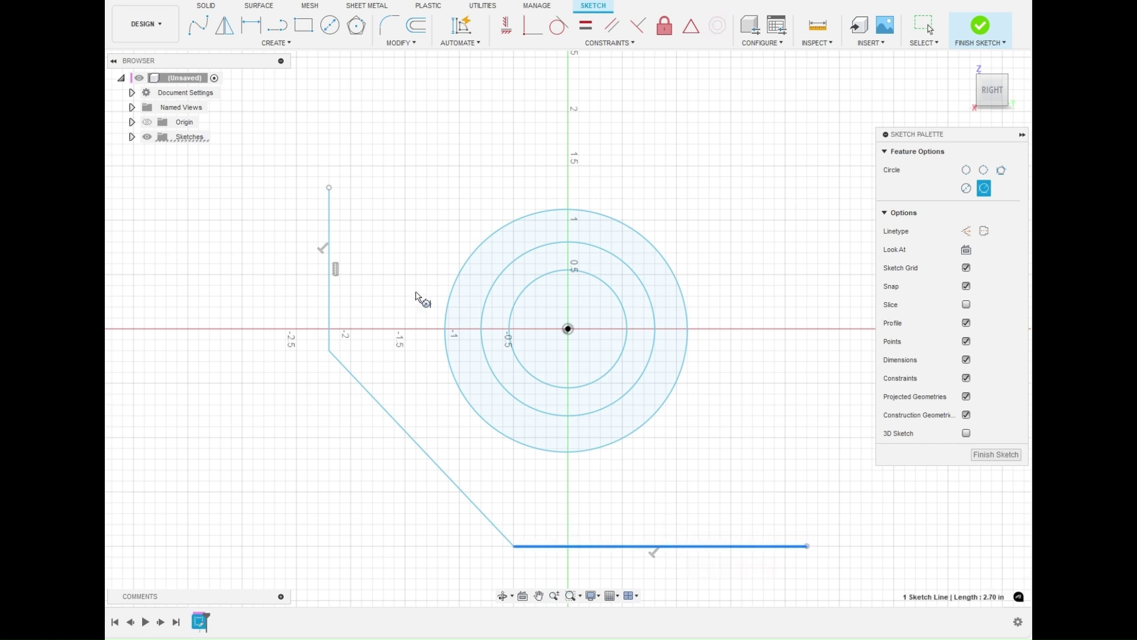
pyautogui.click(330, 315)
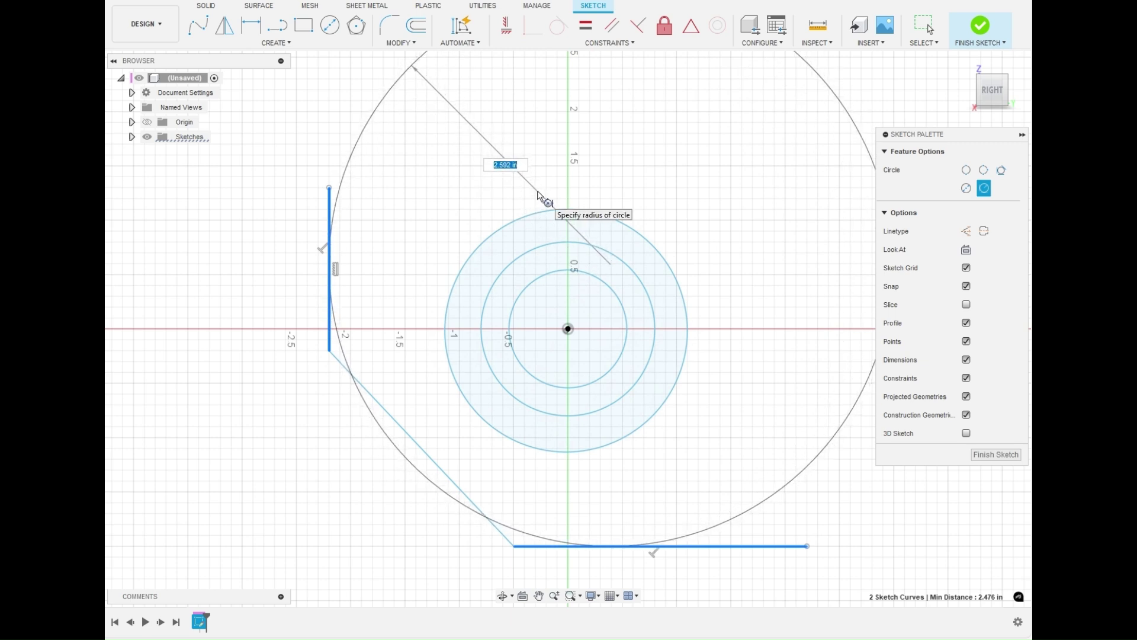
pyautogui.click(539, 195)
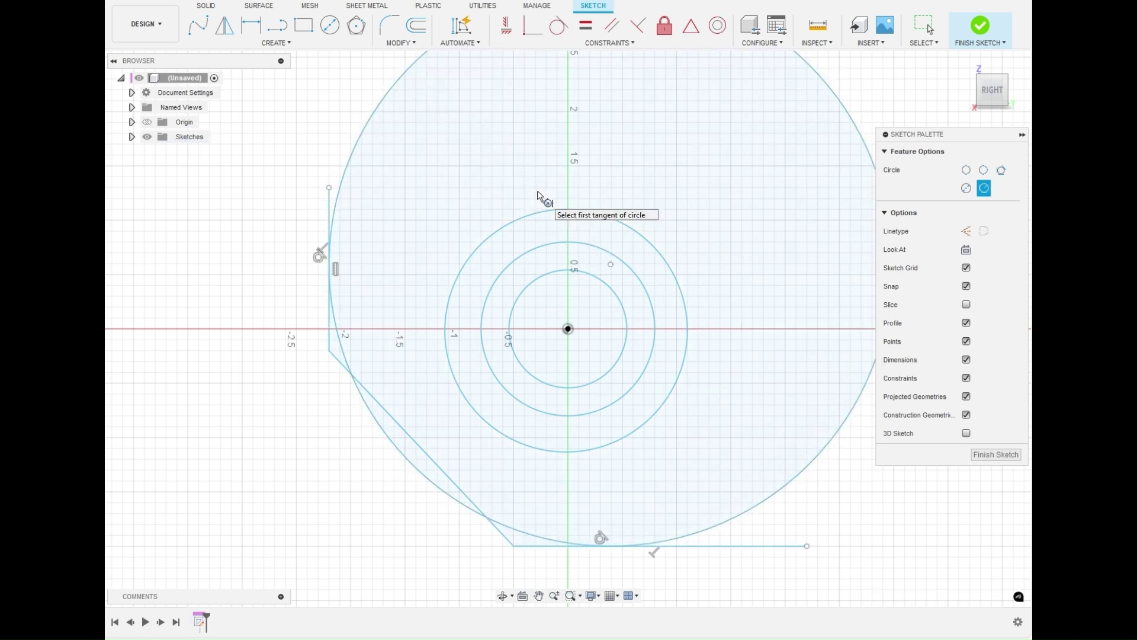
pyautogui.scroll(-3, 539, 196)
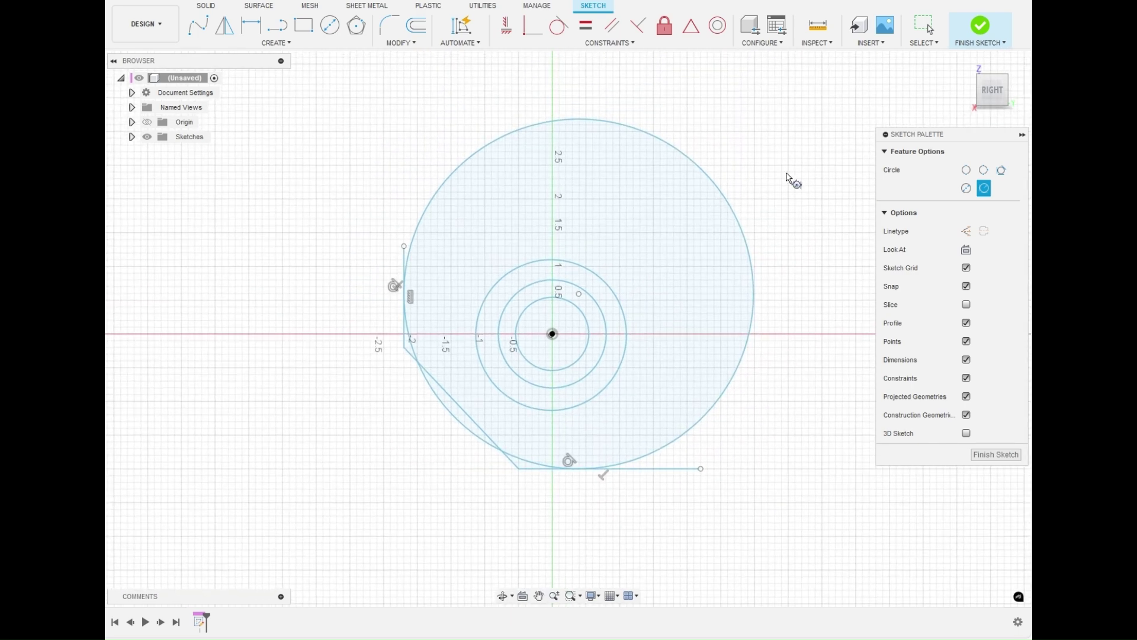
# - Draw a 3-tangent circle using the horizontal, diagonal and vertical lines as its tangents
pyautogui.click(1001, 170)
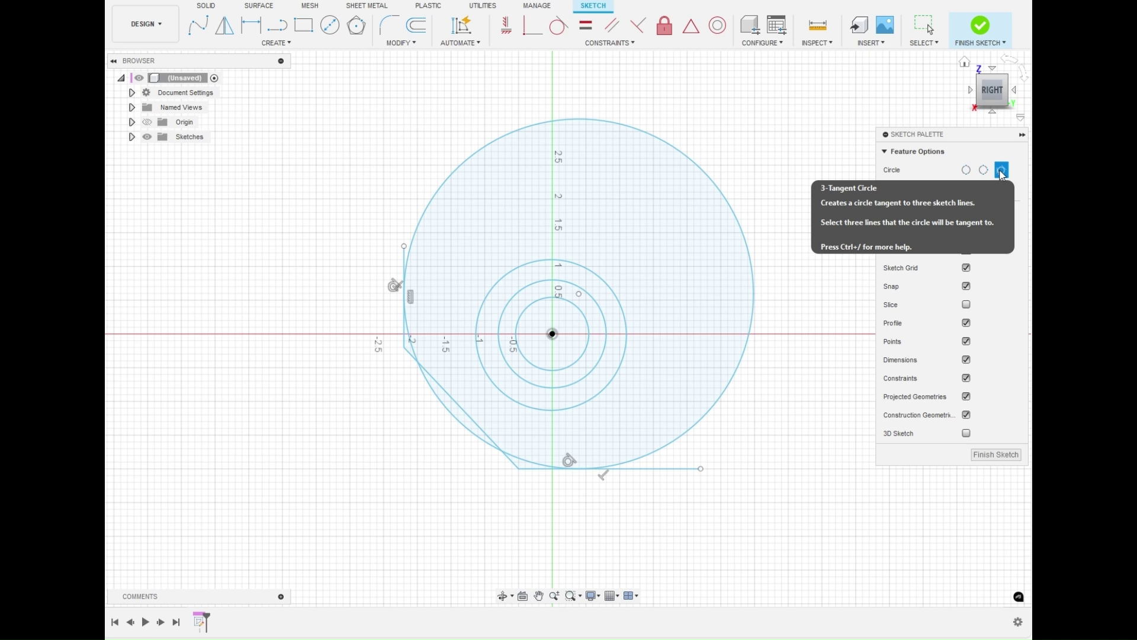
pyautogui.click(666, 473)
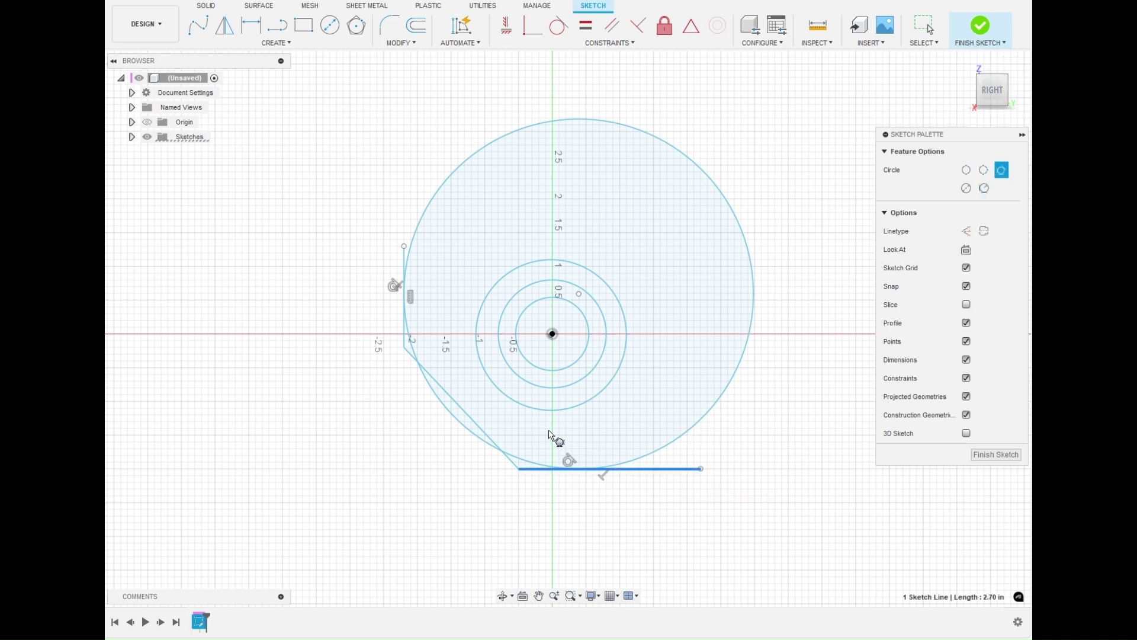
pyautogui.click(487, 439)
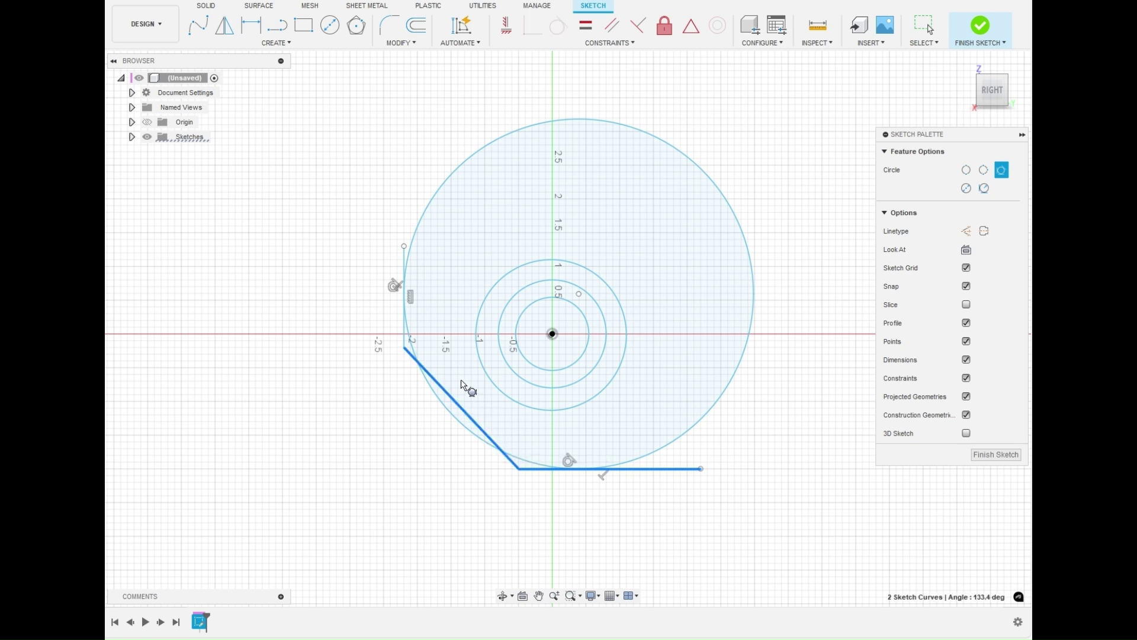
pyautogui.click(406, 337)
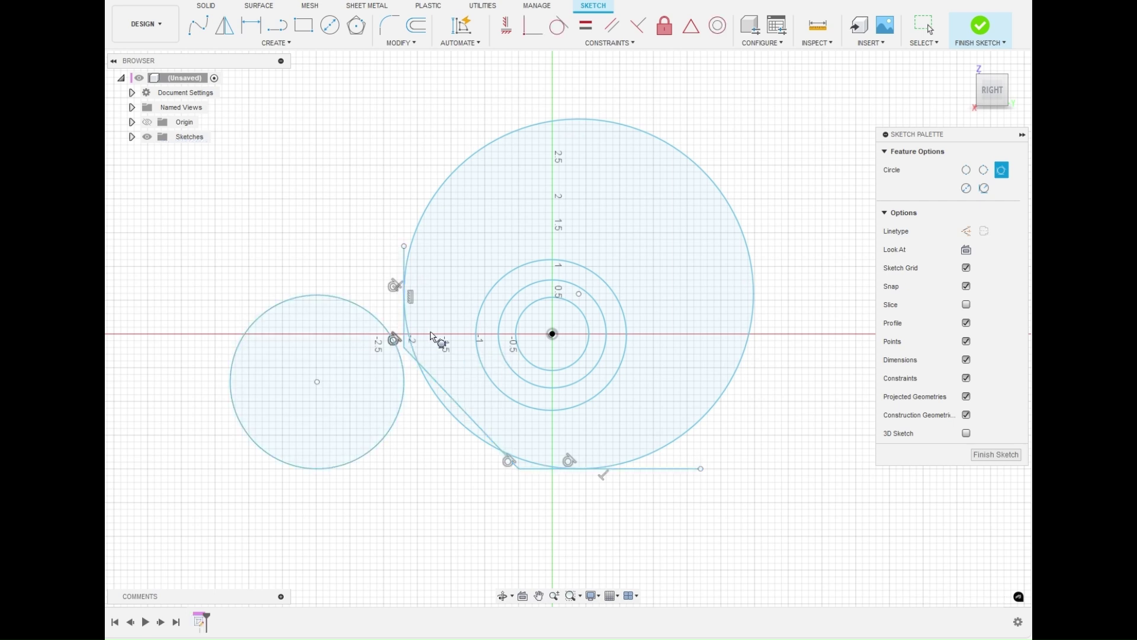